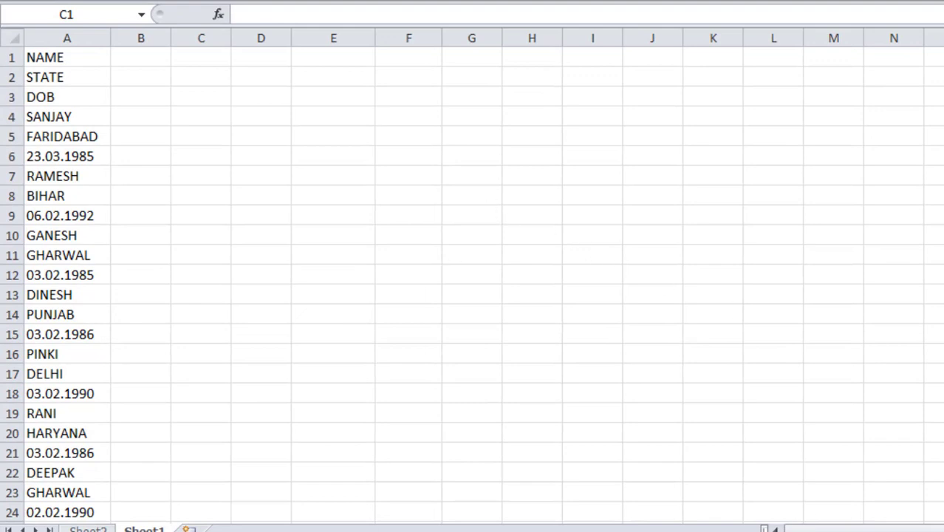
- Review the column A list, walking through each person's name, state and date of birth
left_click(53, 62)
left_click(55, 95)
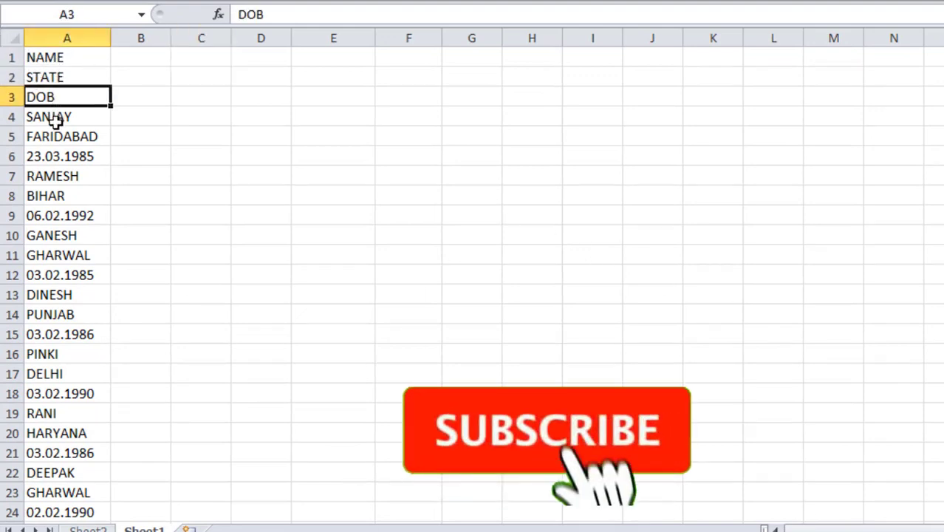
key("Down")
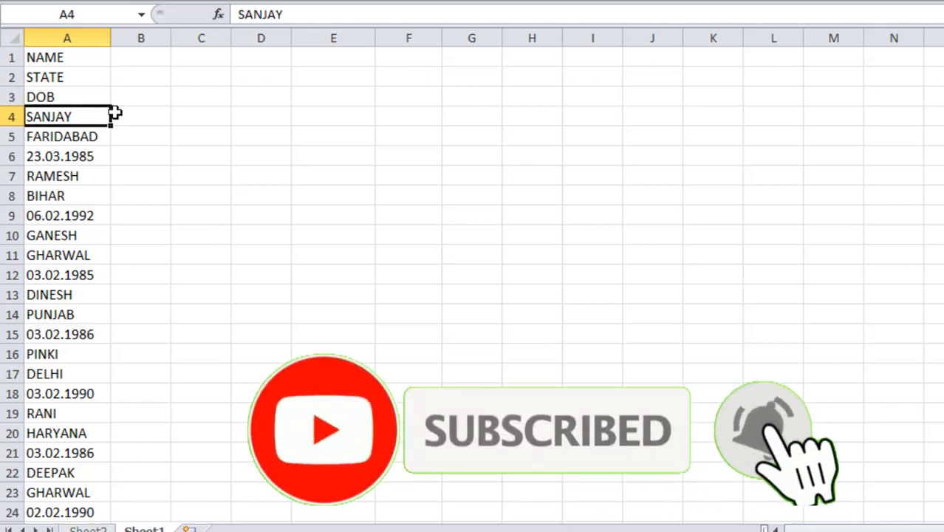
key("Down")
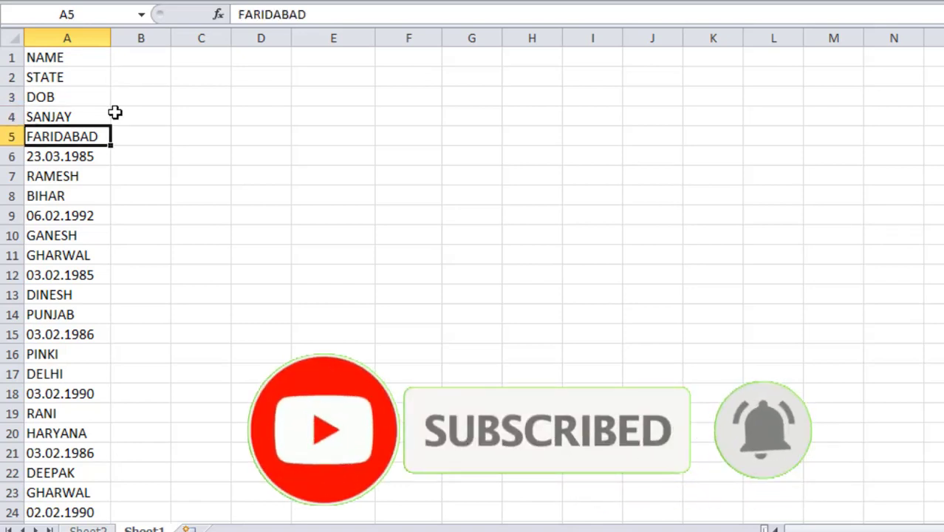
key("Down")
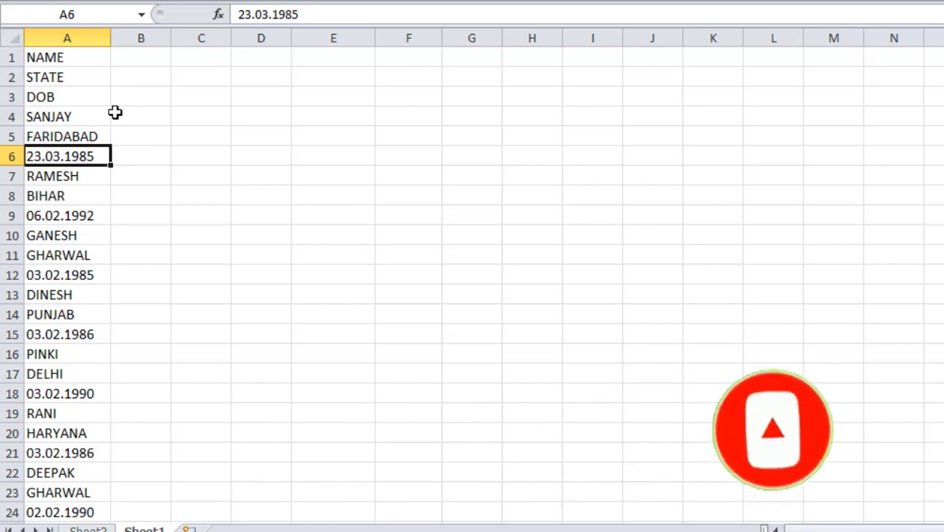
key("Down")
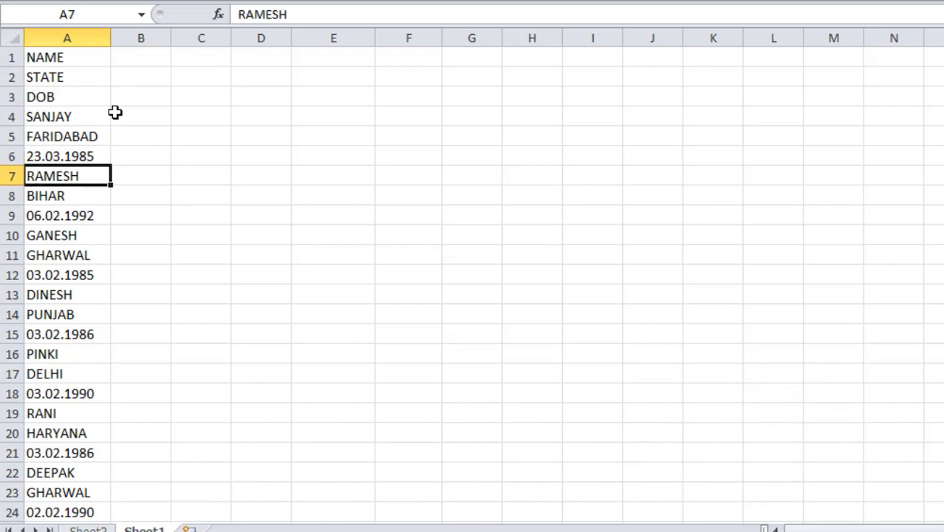
key("Down")
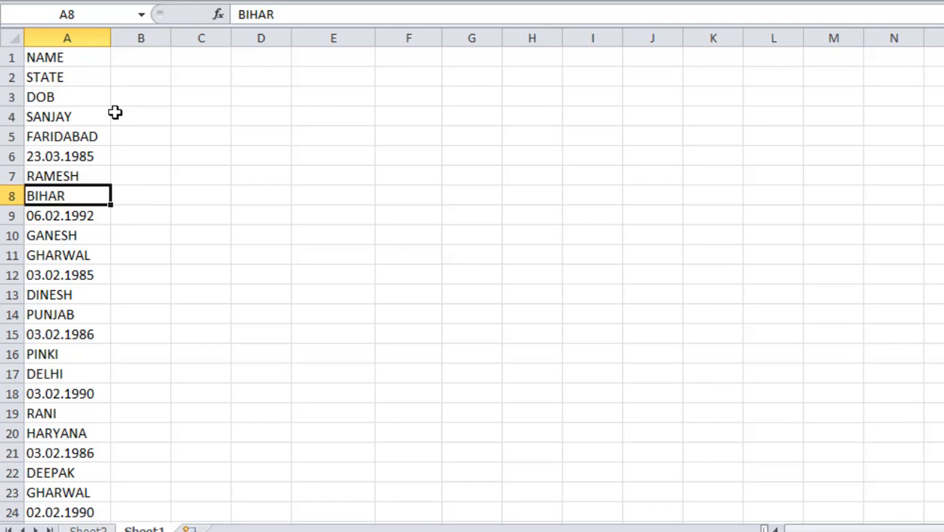
key("Down")
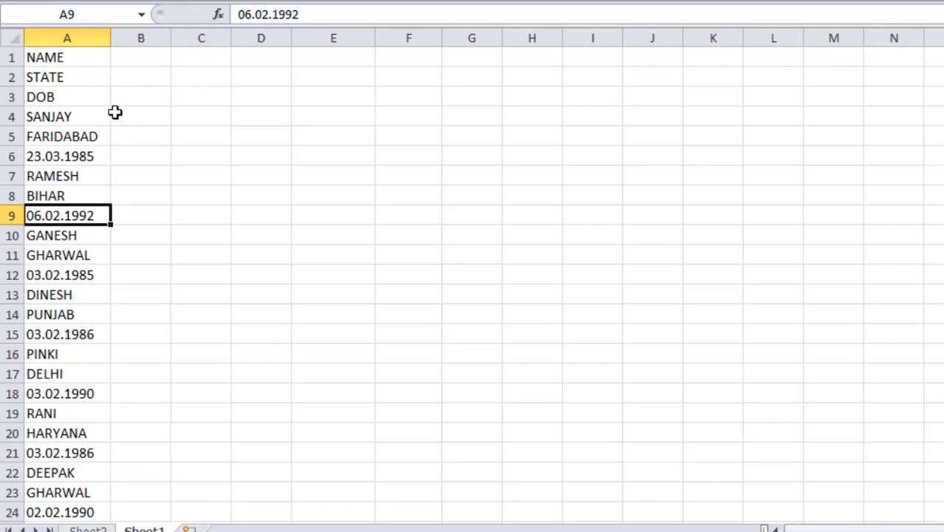
key("Down")
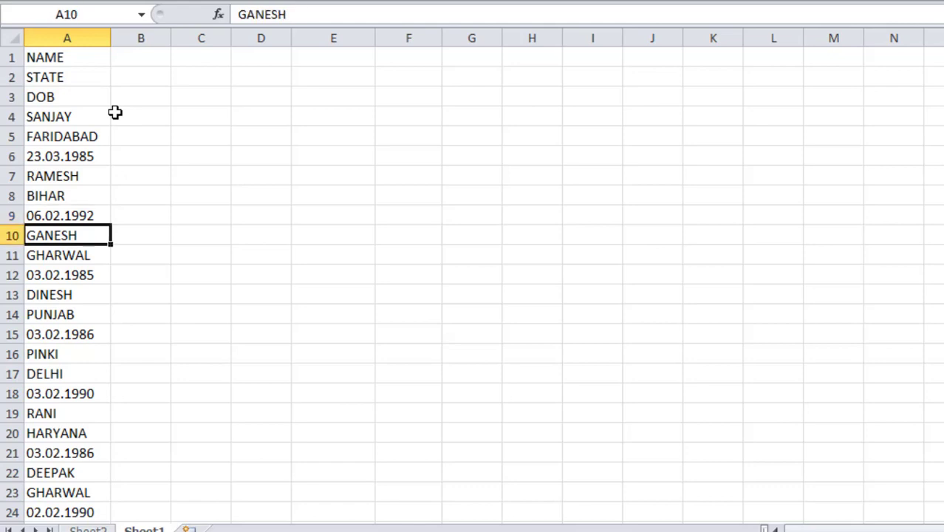
key("Down")
key("Down")
key("Down")
key("Down")
key("Down")
key("Down")
key("Down")
key("Down")
key("Down")
key("Down")
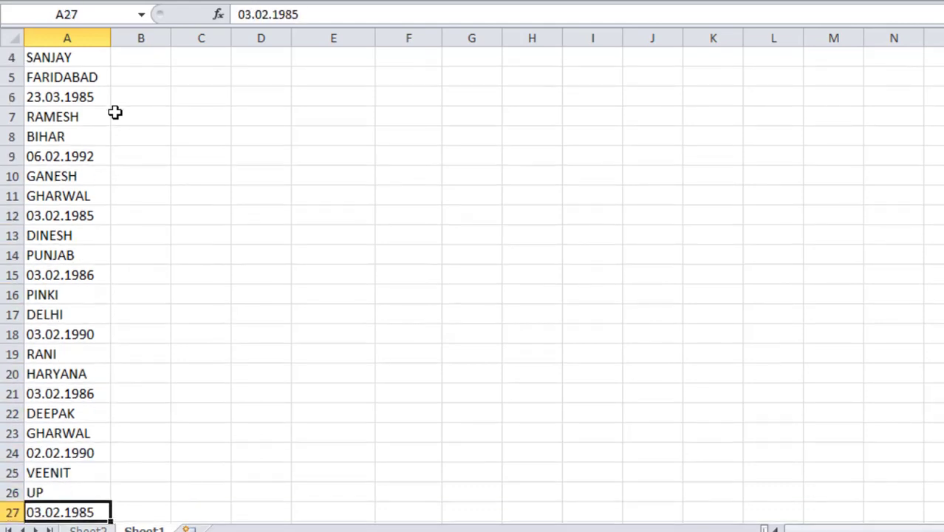
key("Down")
key("Down")
key("Down")
key("Down")
key("Up")
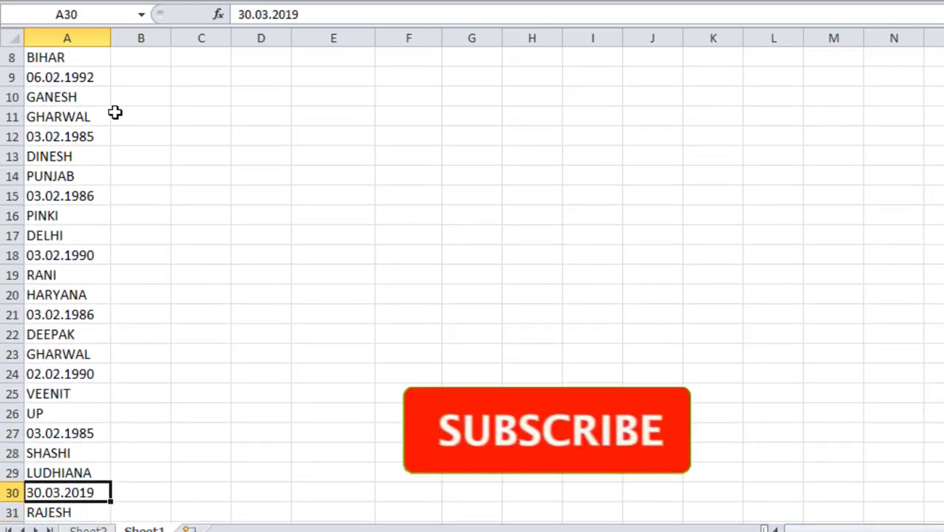
key("Up")
key("Up")
key("Up")
key("Up")
key("Up")
key("Up")
key("Up")
key("Up")
key("Up")
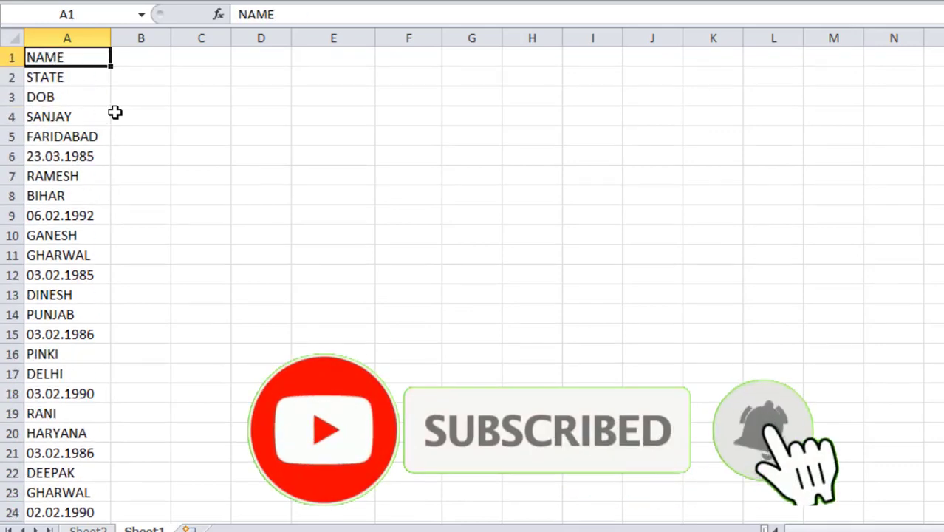
- Scan across row 1 to find the empty columns for the new table
key("Right")
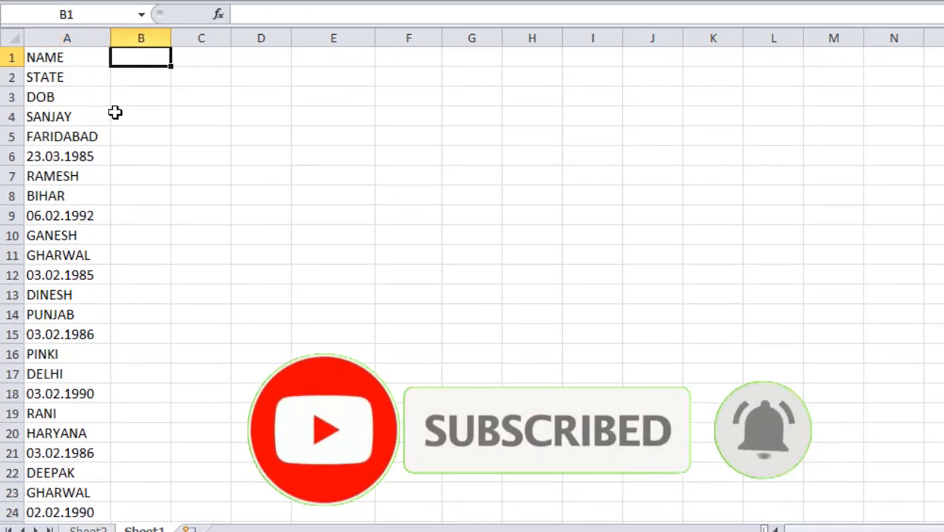
key("Right")
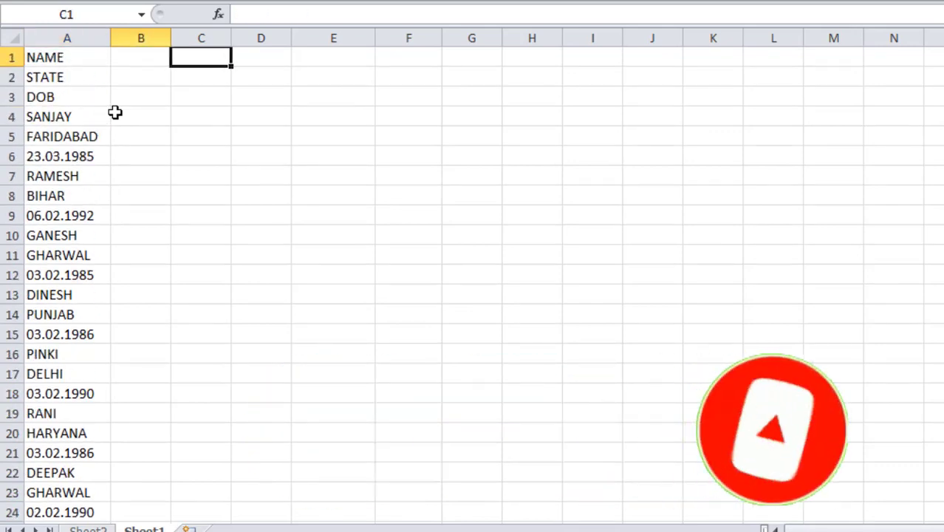
key("Right")
key("Right")
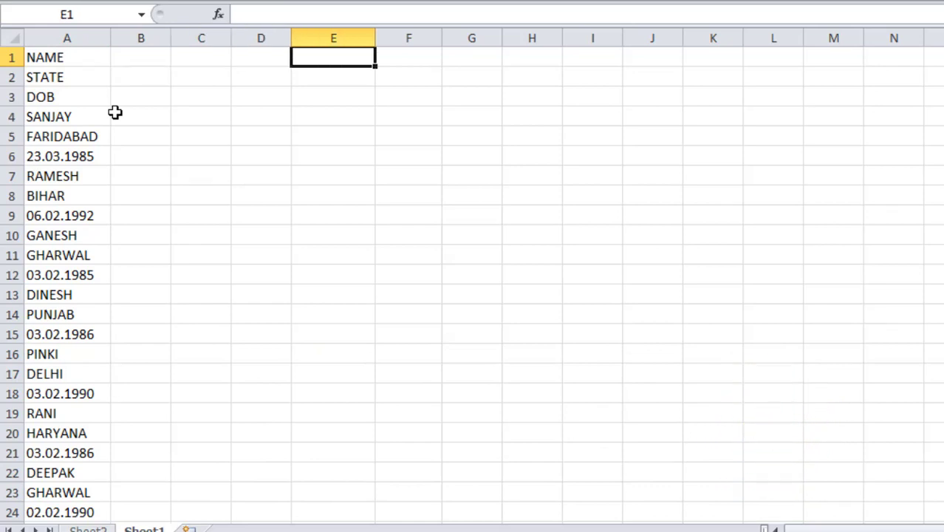
key("Left")
key("Left")
key("Right")
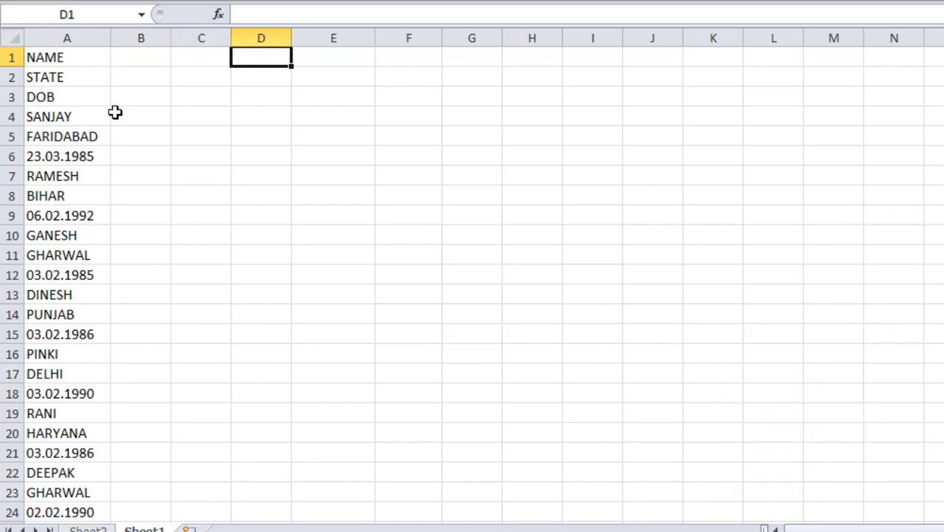
key("Down")
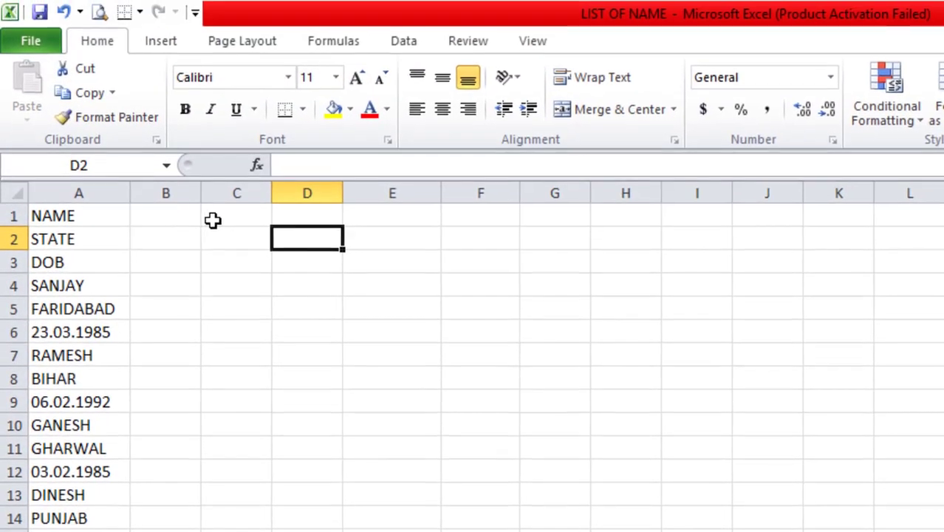
- Highlight the NAME, STATE and DOB entries in column A and settle on C1 as the table start
left_click(243, 219)
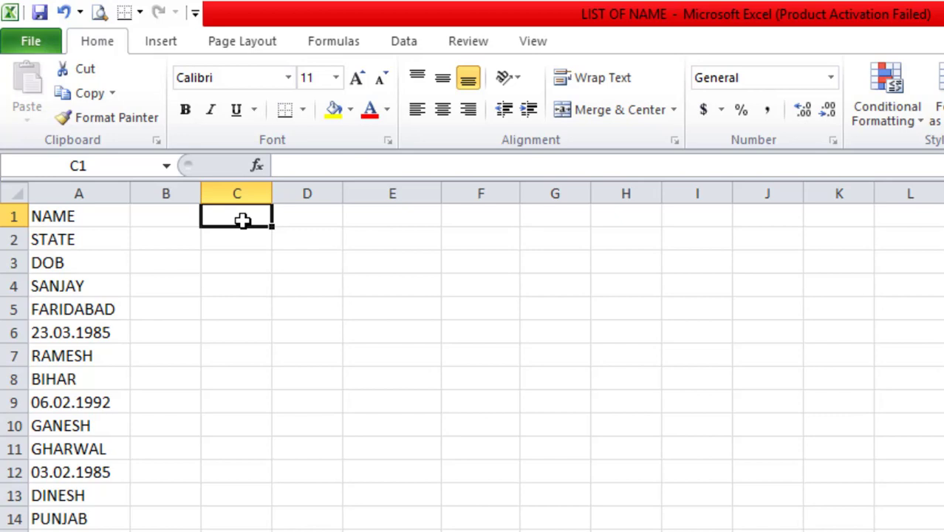
left_click(58, 192)
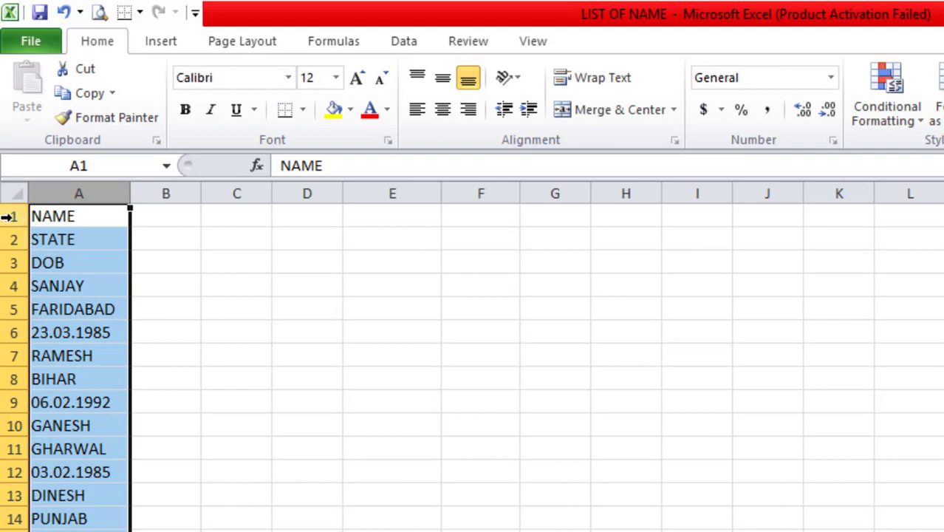
left_click(8, 217)
left_click(12, 240)
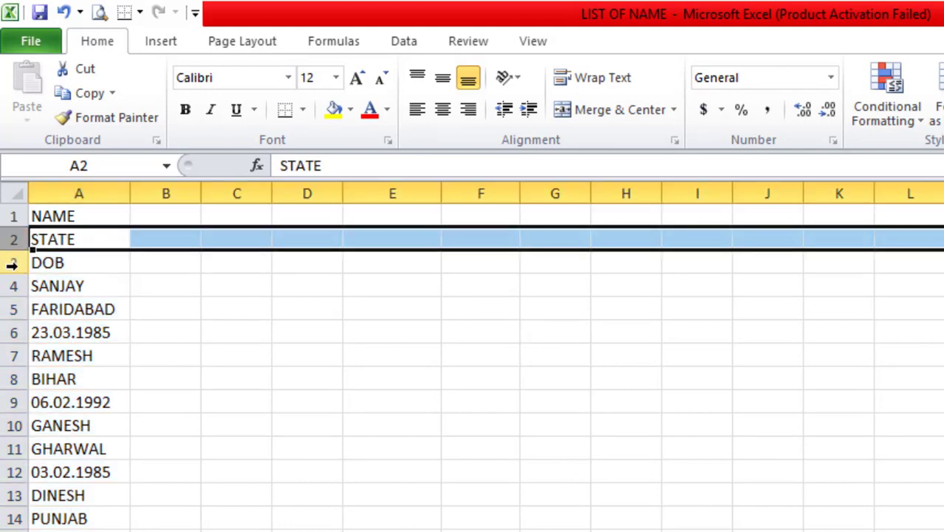
left_click(12, 263)
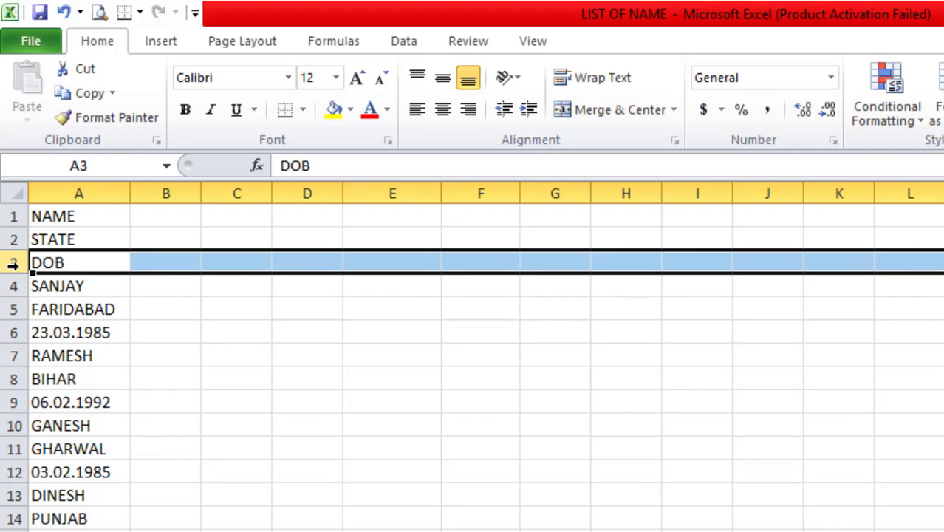
left_click(227, 218)
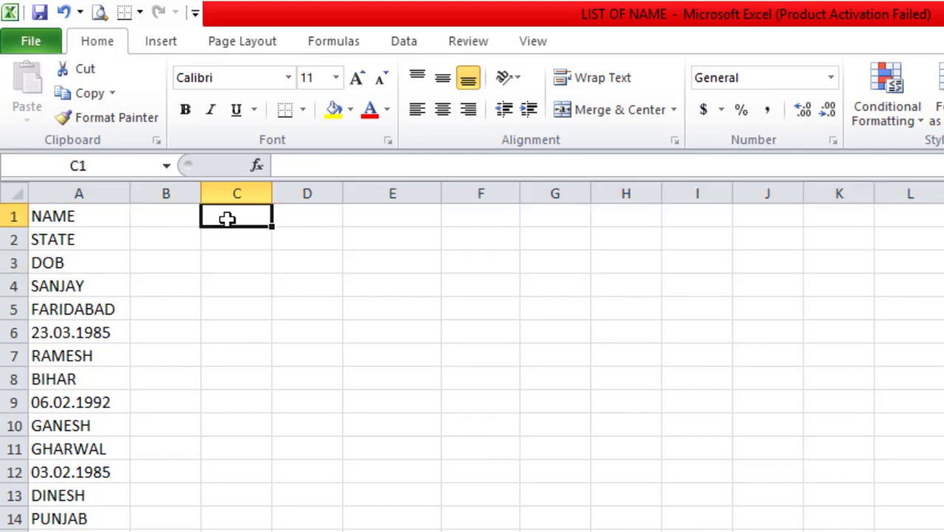
- Enter the placeholders A1, A2 and A3 across C1, D1 and E1
type("A")
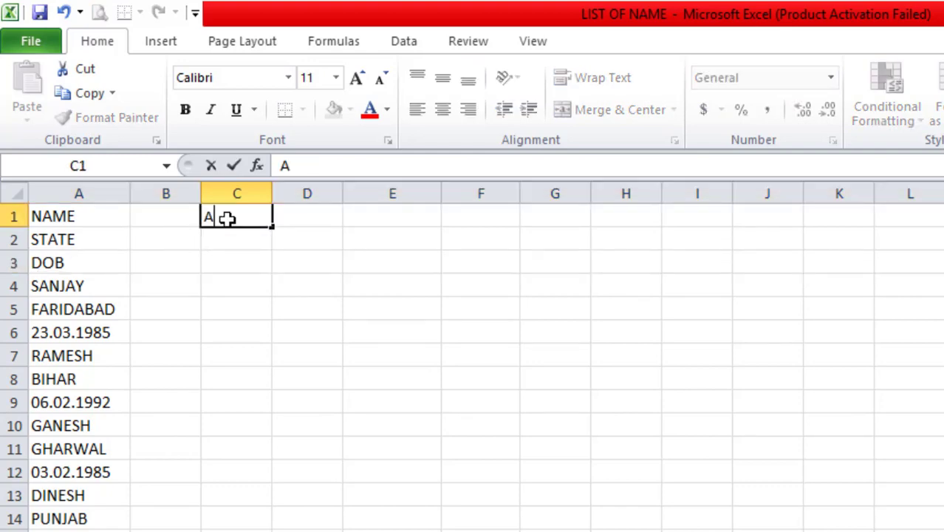
type("1")
key("Tab")
type("A")
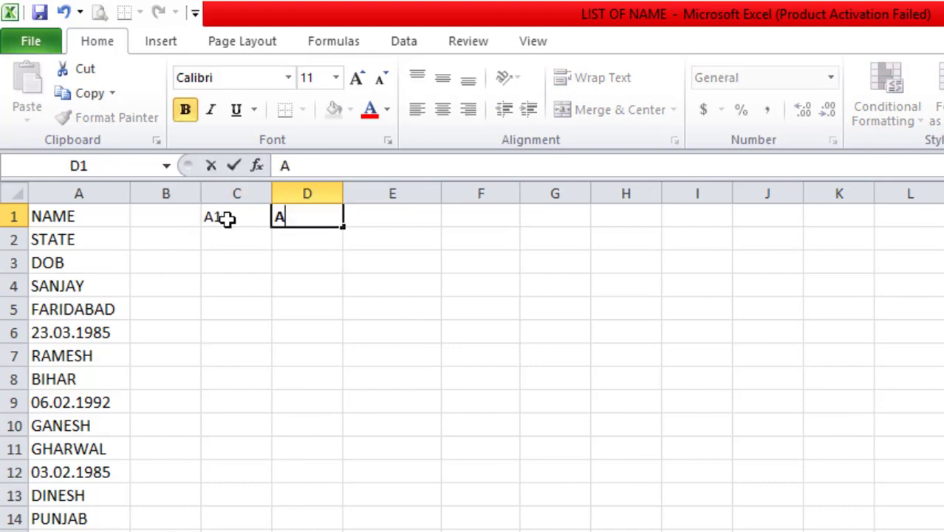
type("2")
key("Tab")
type("A3")
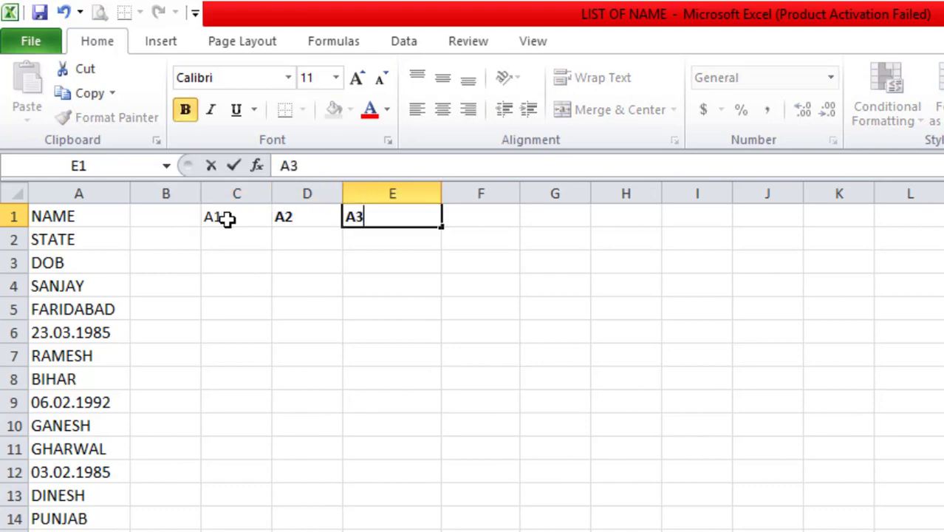
key("Tab")
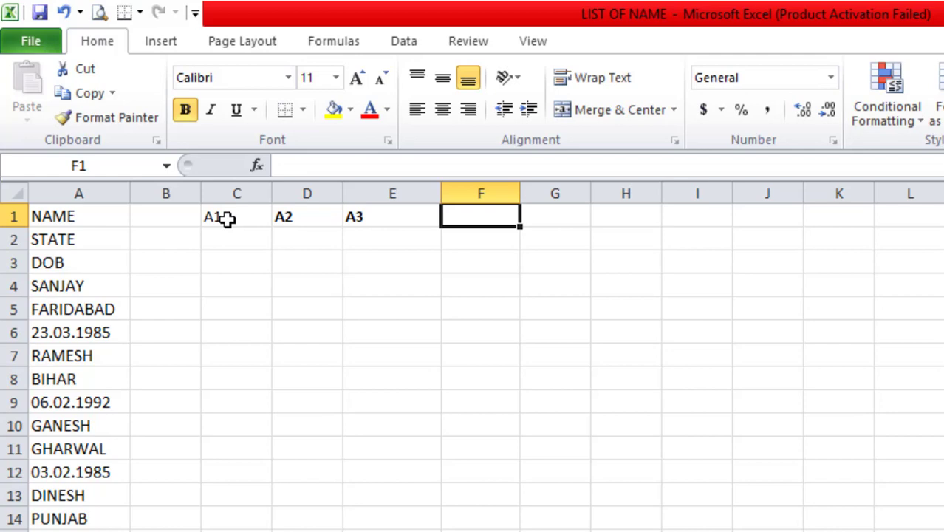
key("Left")
key("Left")
key("Left")
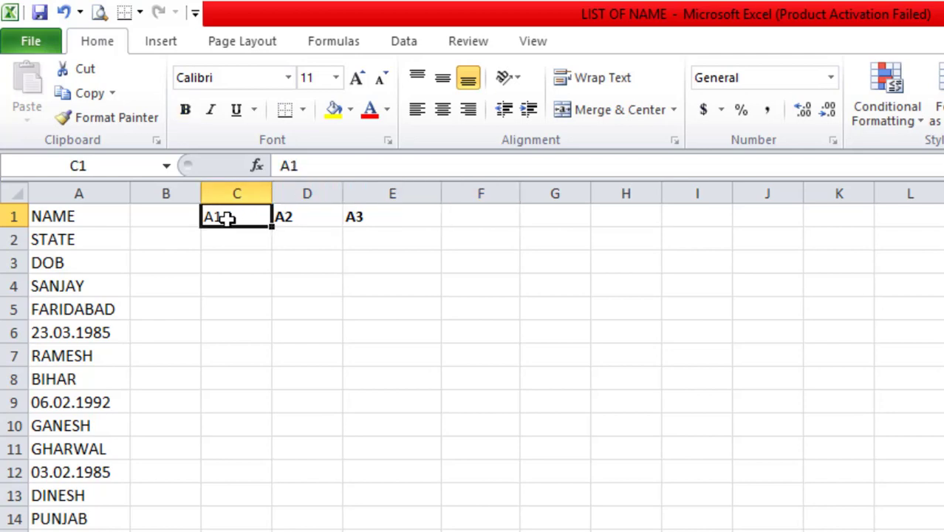
- Prefix the placeholders with S so they read SA1, SA2 and SA3
left_click(281, 167)
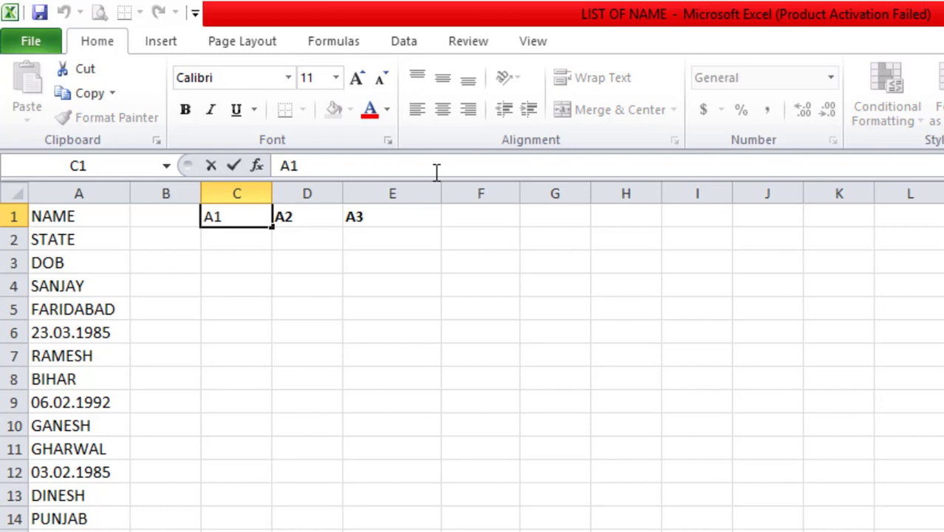
type("S")
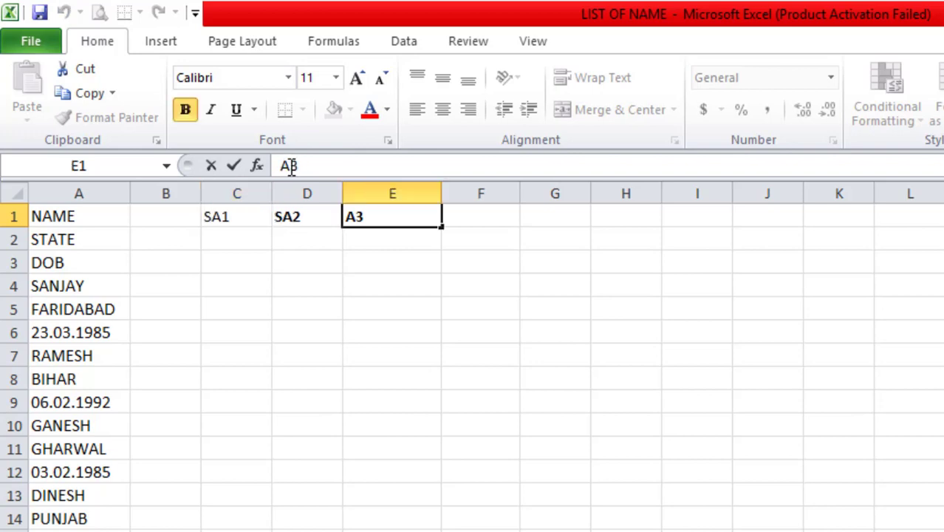
left_click(289, 166)
type("S")
key("Return")
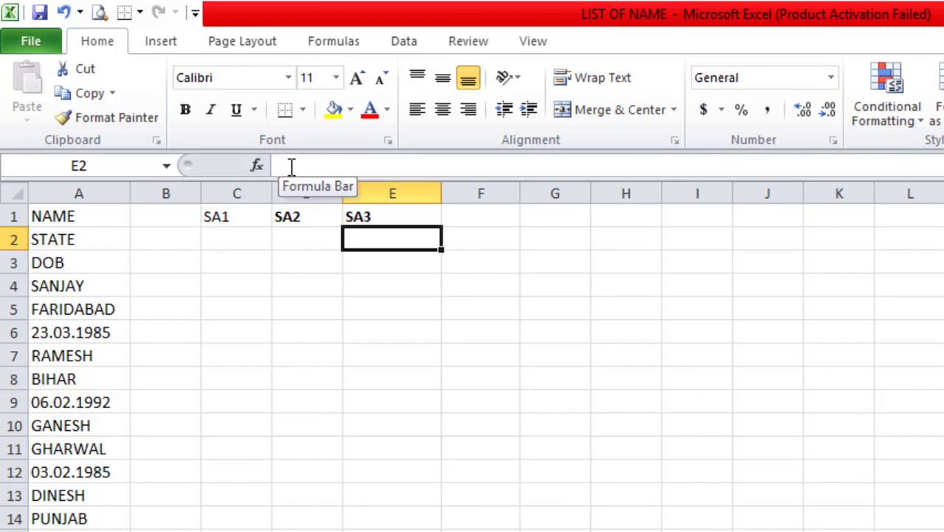
- Select C1:E1 and bring up Find and Replace
left_click(225, 216)
left_click_drag(225, 217, 367, 212)
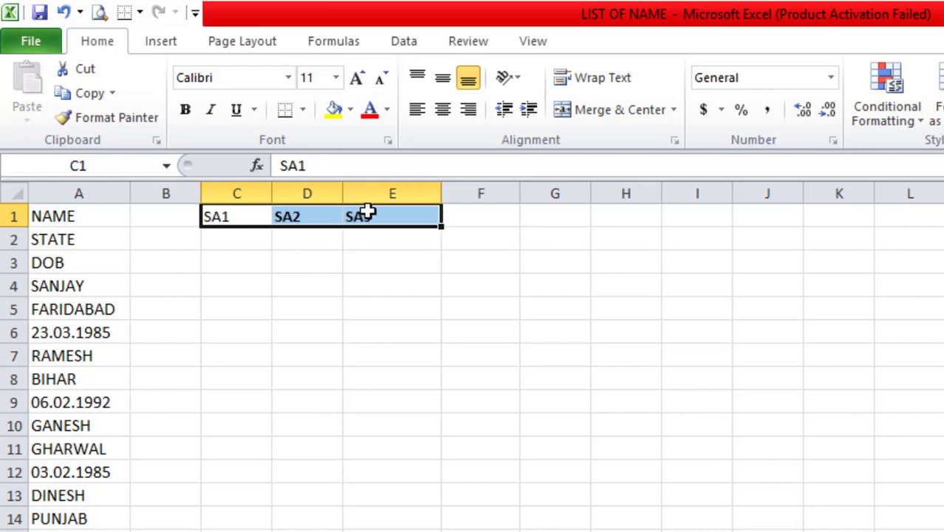
key("ctrl+f")
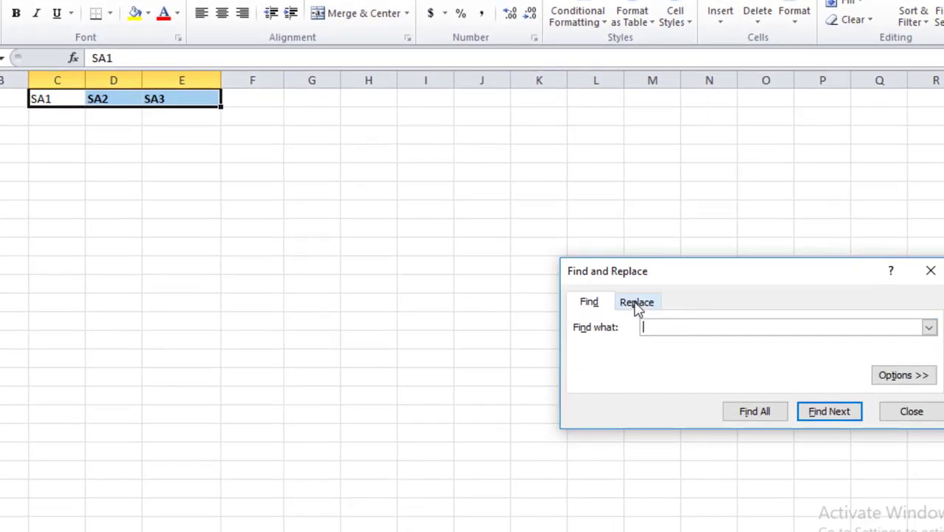
- Replace S with = in C1:E1, turning them into =A1, =A2, =A3 showing NAME, STATE, DOB
left_click(637, 303)
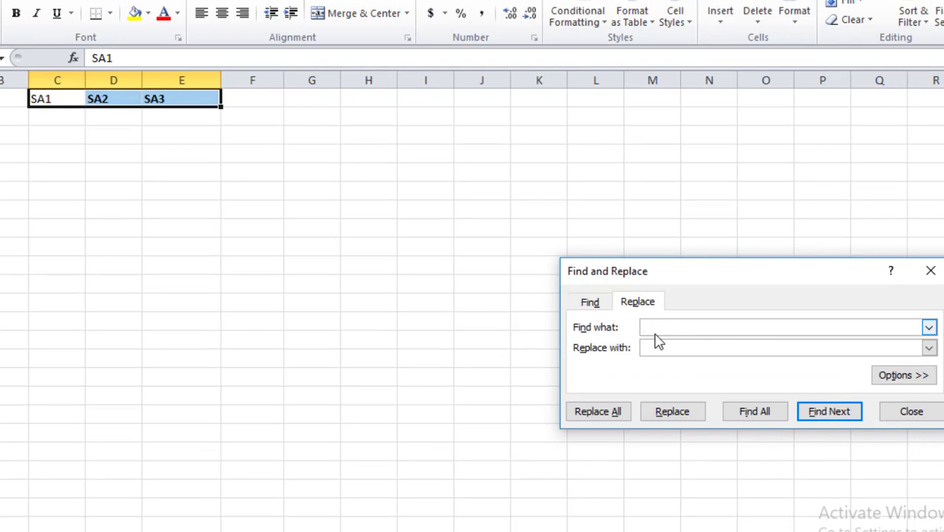
type("S")
left_click(653, 347)
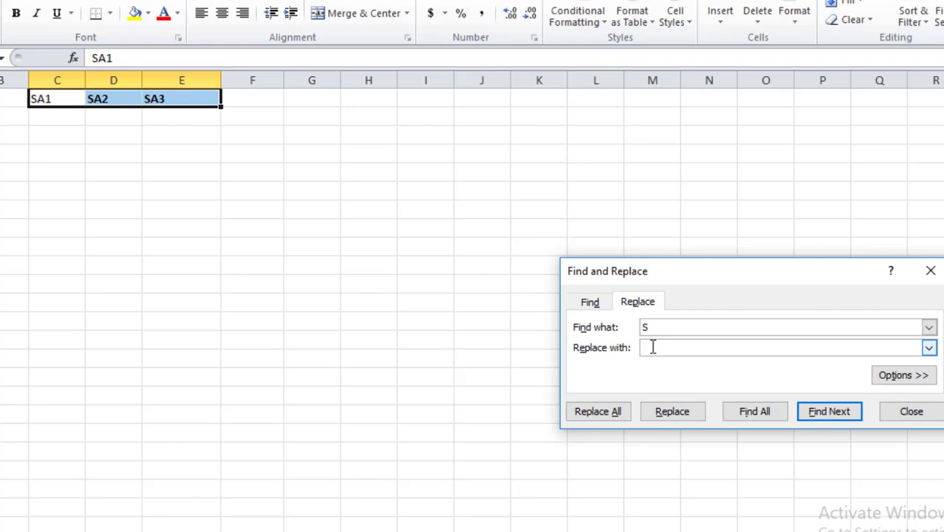
type("=")
left_click(598, 413)
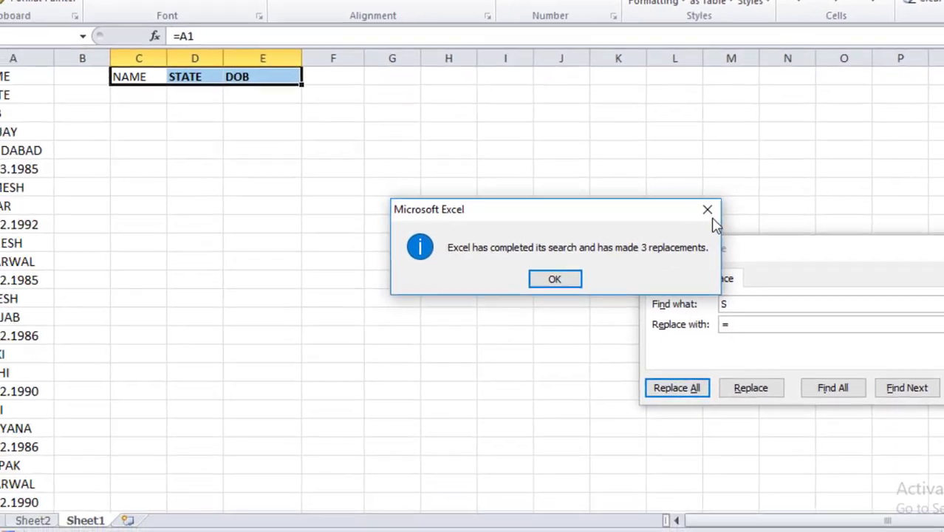
left_click(707, 211)
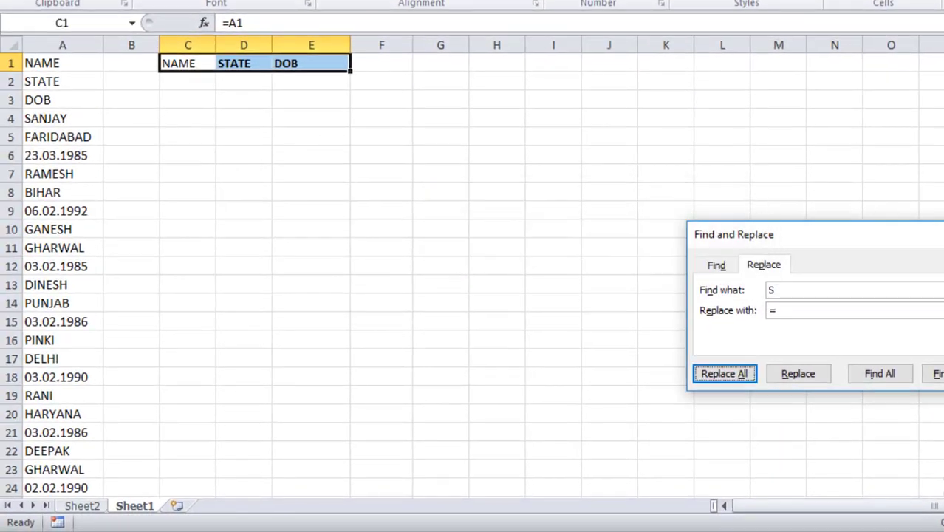
key("Escape")
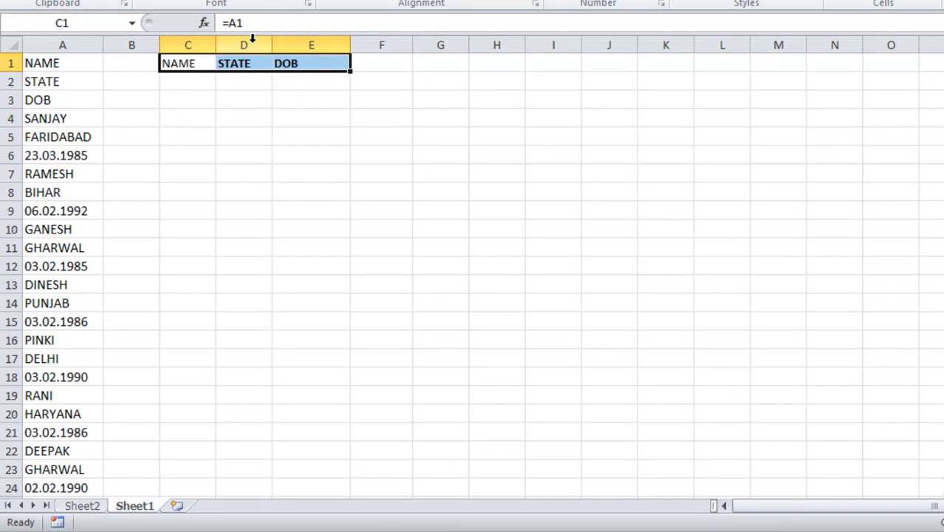
left_click(185, 85)
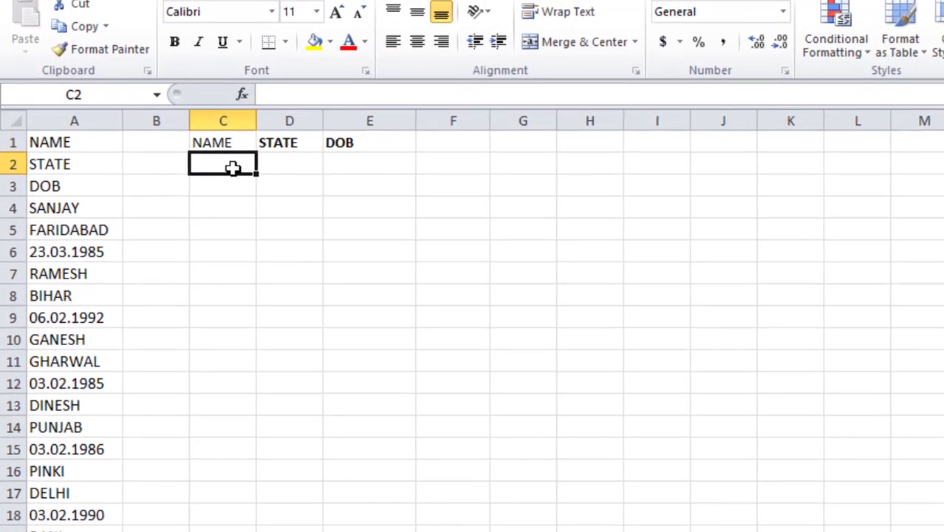
left_click(65, 209)
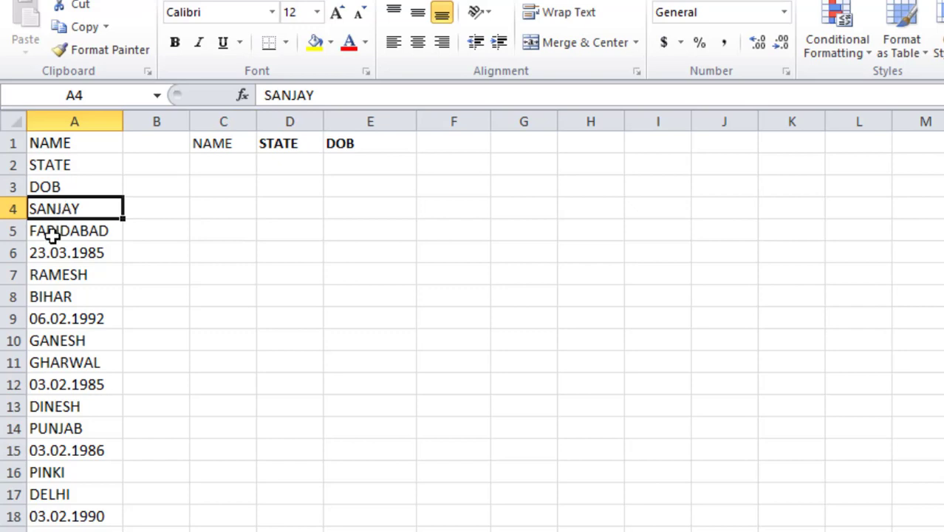
left_click(53, 234)
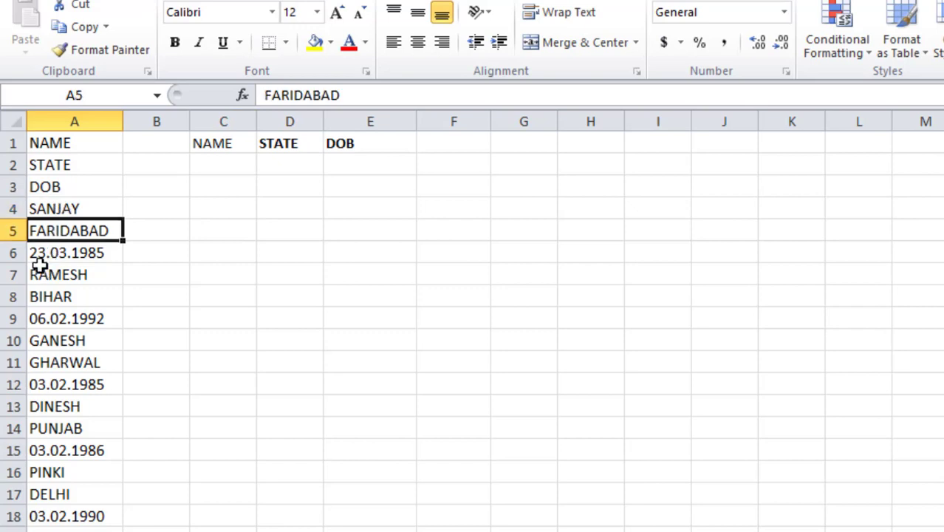
left_click(42, 260)
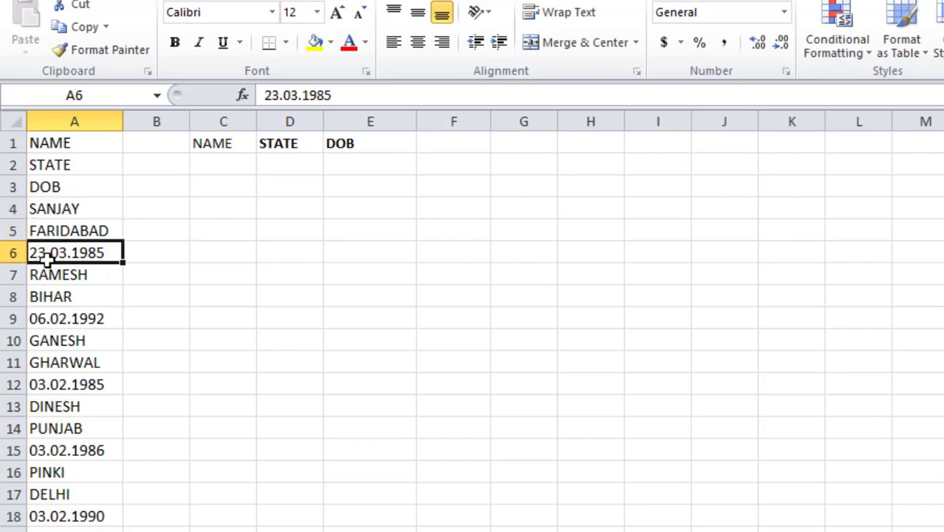
- Enter the placeholders A4, A5 and A6 into C2, D2 and E2
left_click(208, 168)
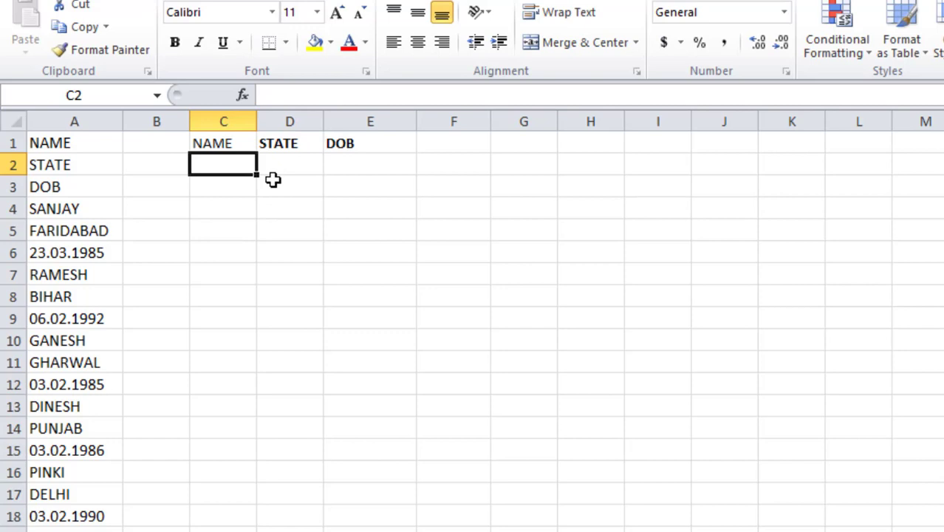
type("A")
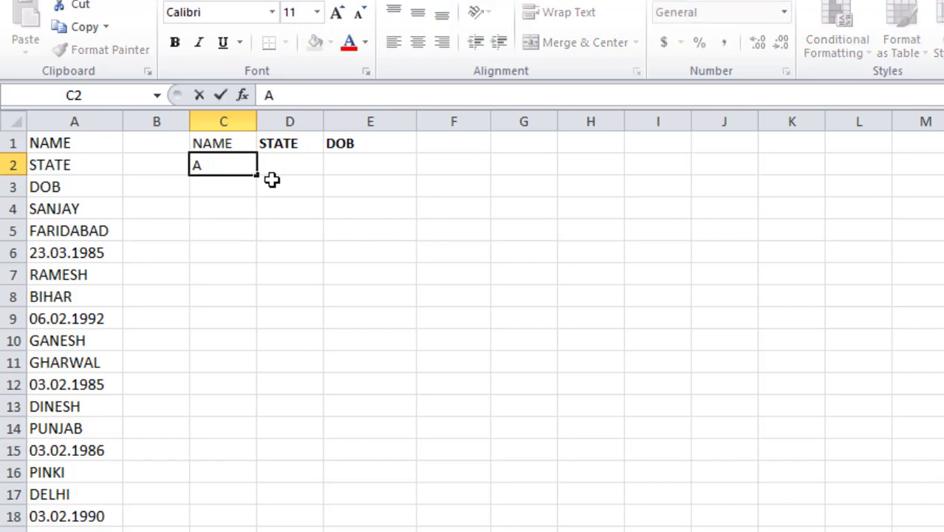
type("4")
key("Tab")
type("A")
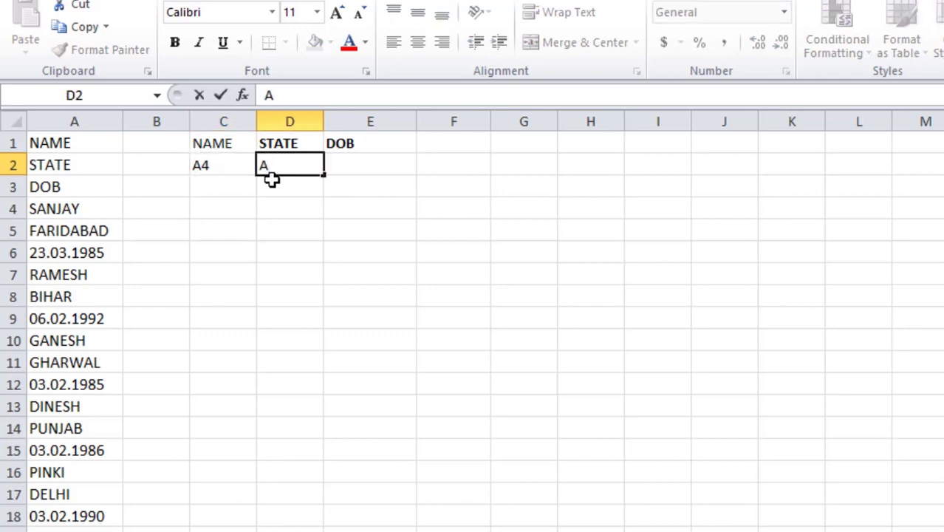
type("5")
key("Tab")
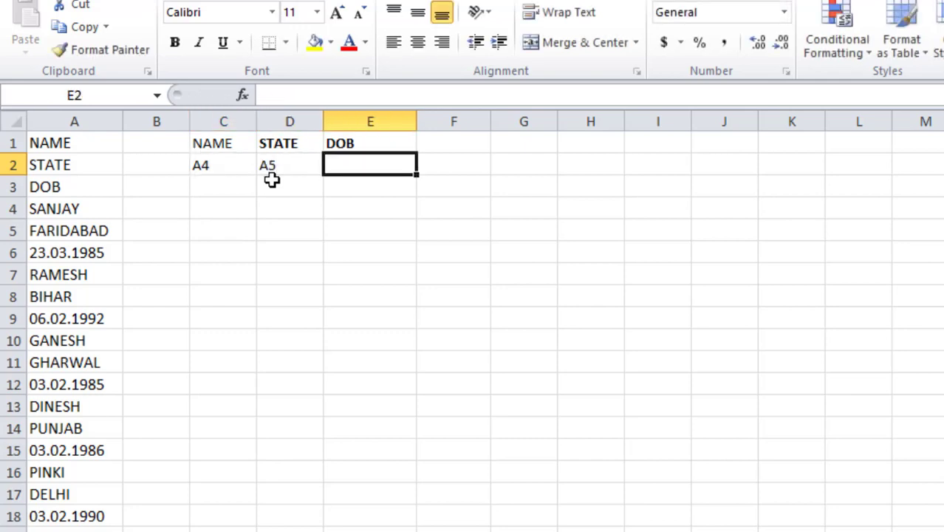
type("A6")
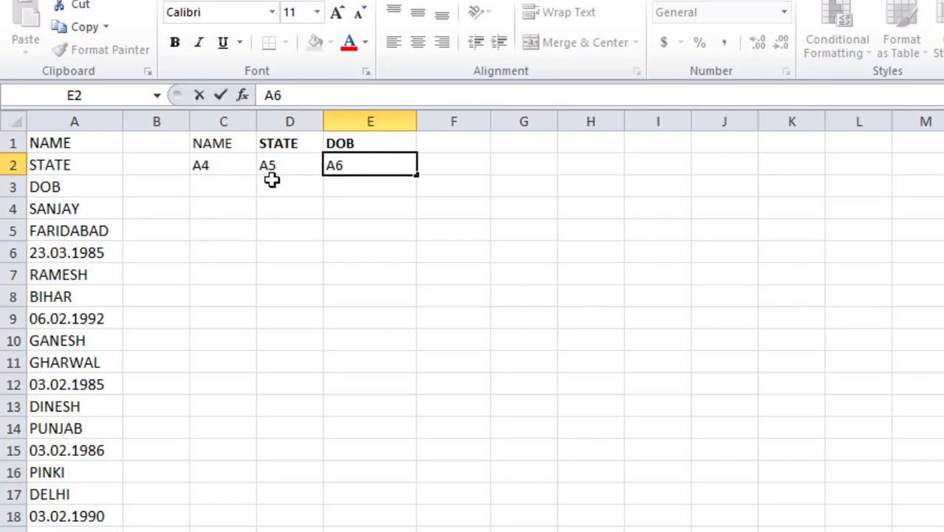
- Prefix the row 2 placeholders with S so they read SA4, SA5 and SA6
left_click(306, 213)
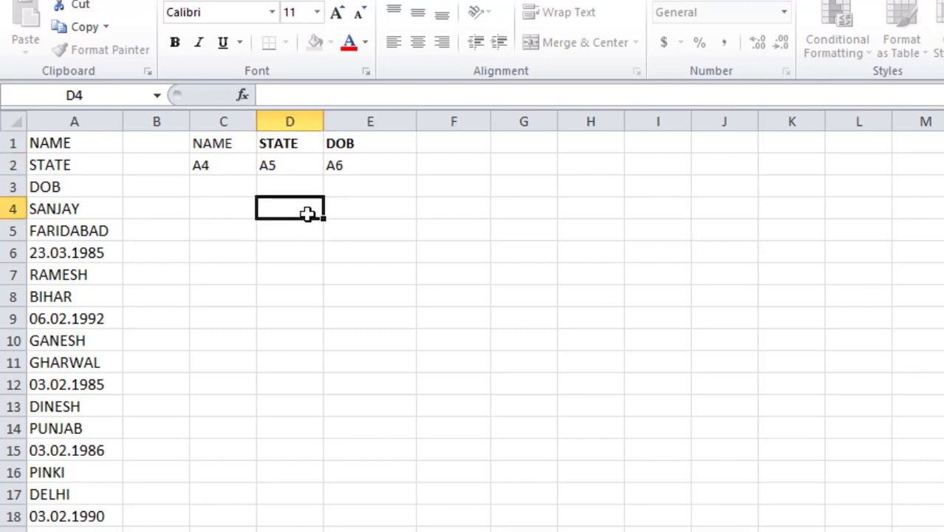
left_click(196, 165)
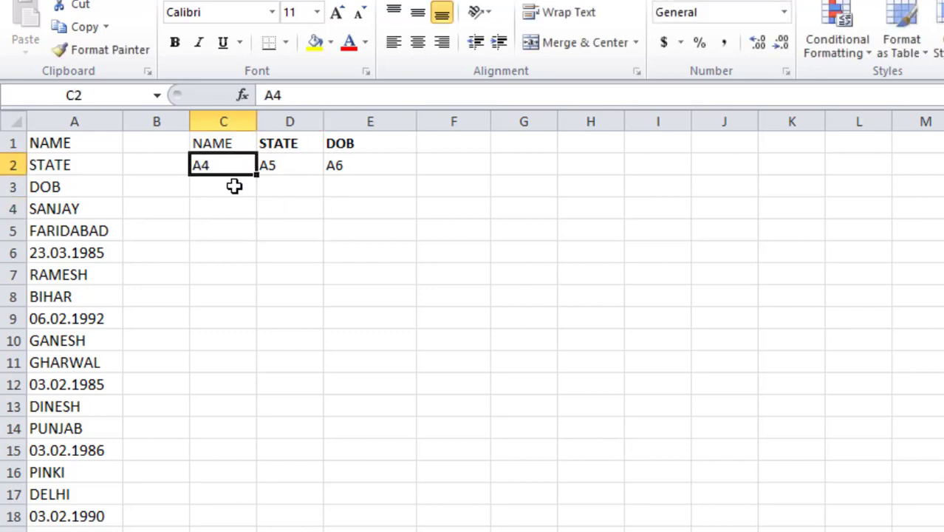
left_click(263, 96)
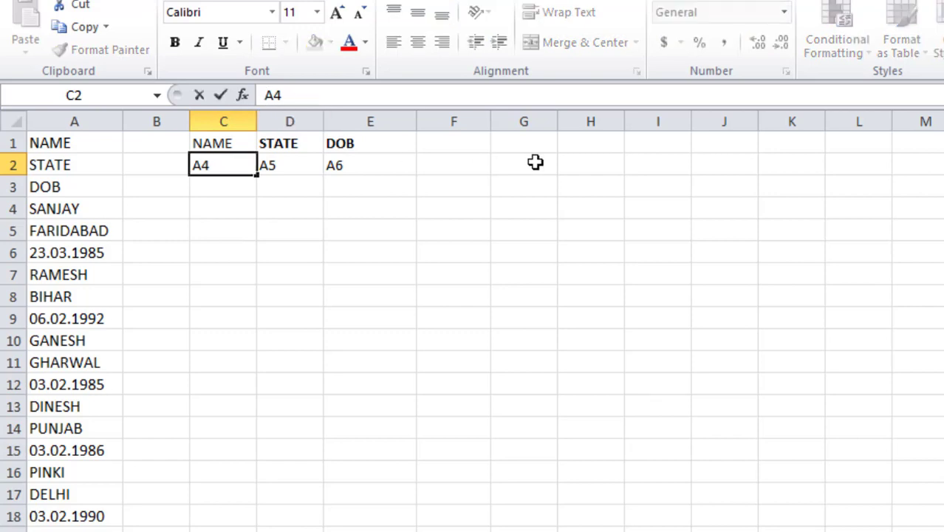
type("S")
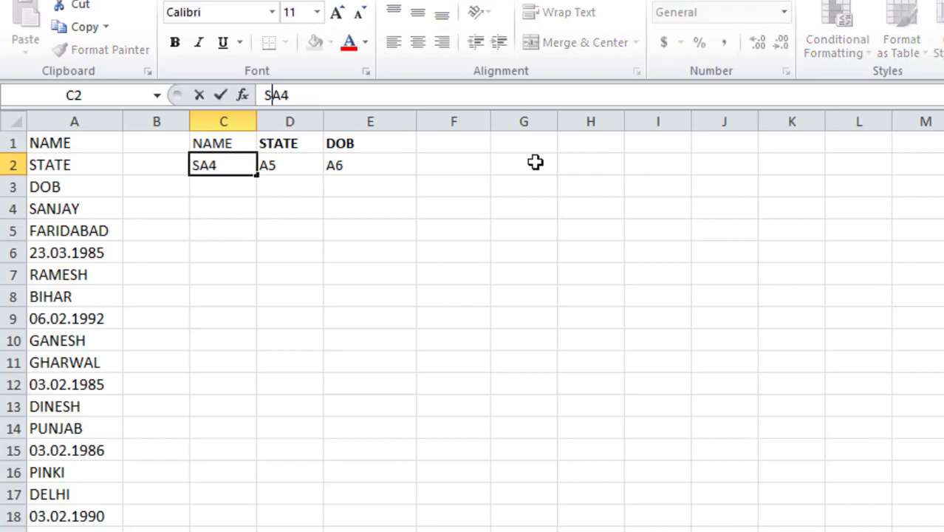
left_click(268, 165)
left_click(267, 94)
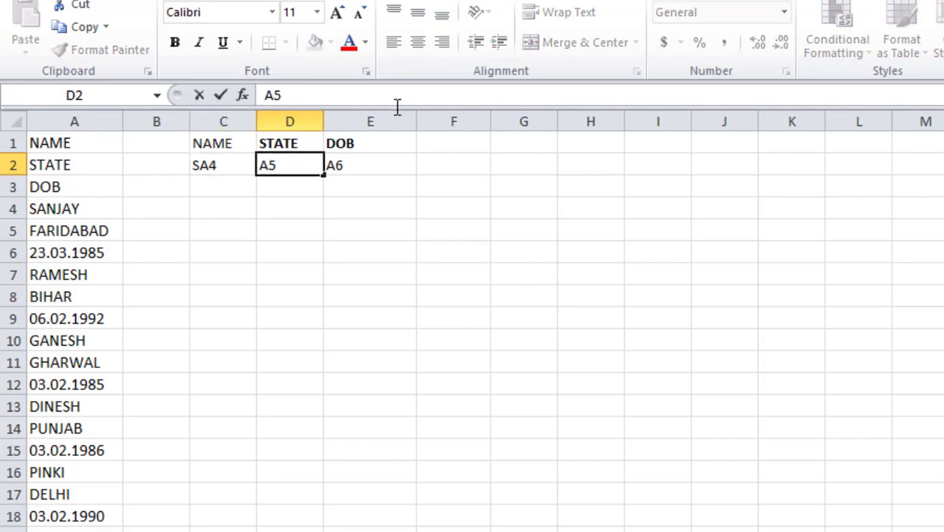
type("S")
left_click(351, 165)
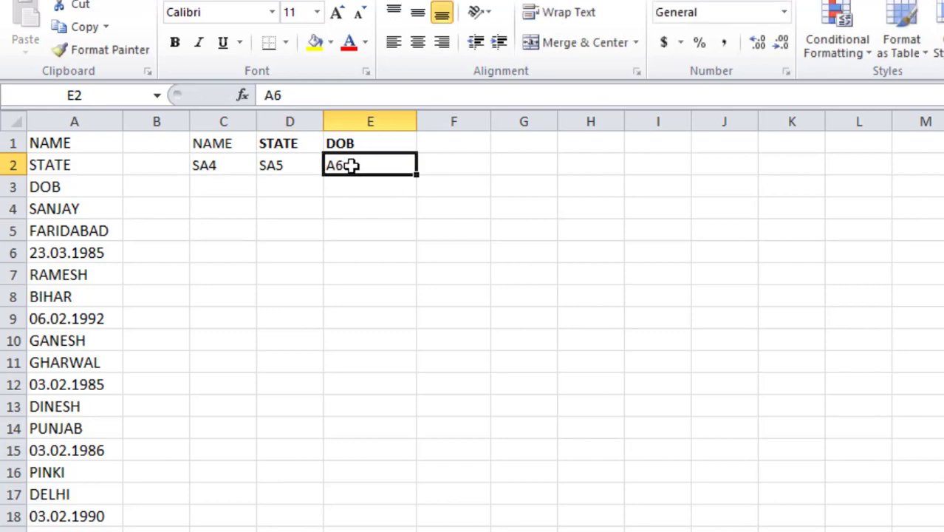
left_click(266, 95)
type("S")
key("Return")
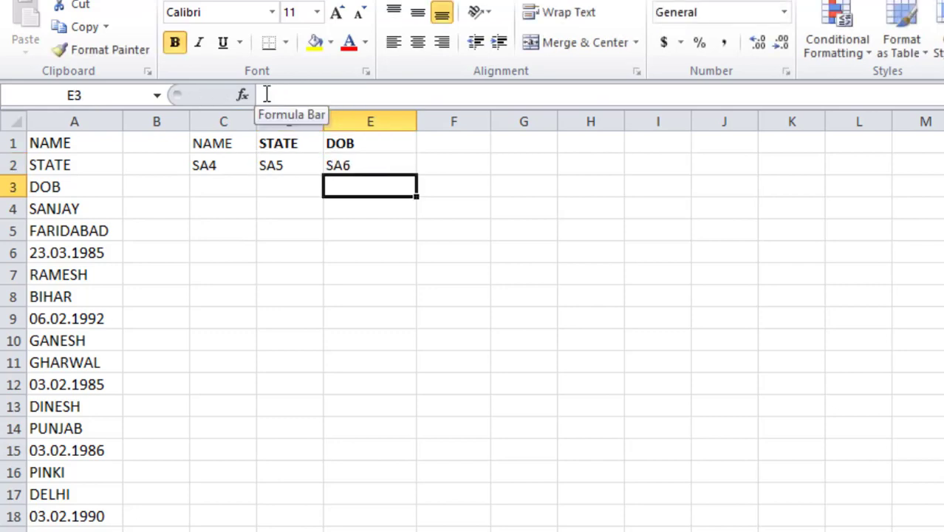
- Enter SA7, SA8 and SA9 into C3, D3 and E3
left_click(222, 188)
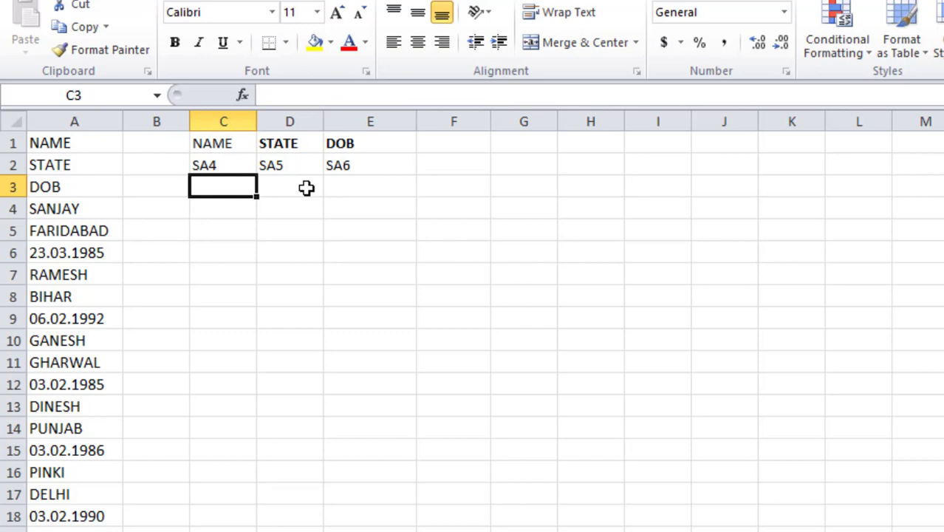
type("S")
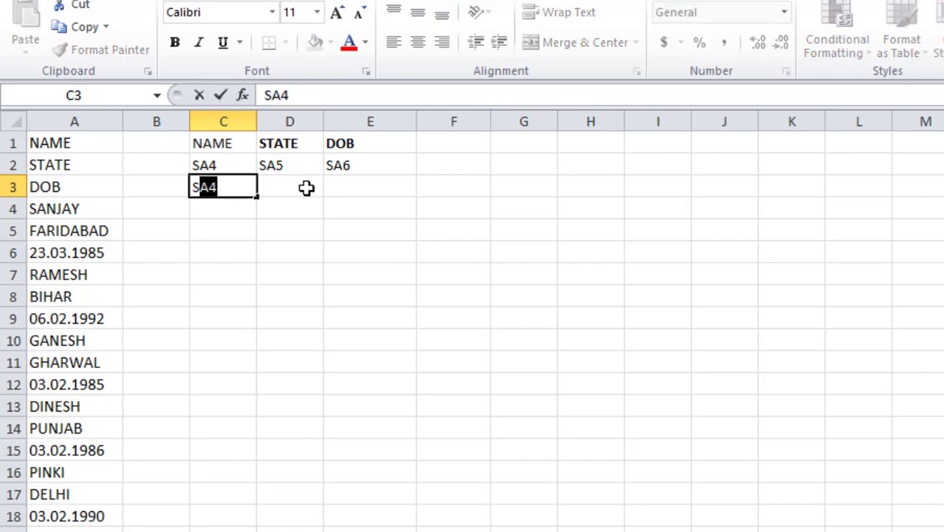
type("A")
type("7")
left_click(306, 187)
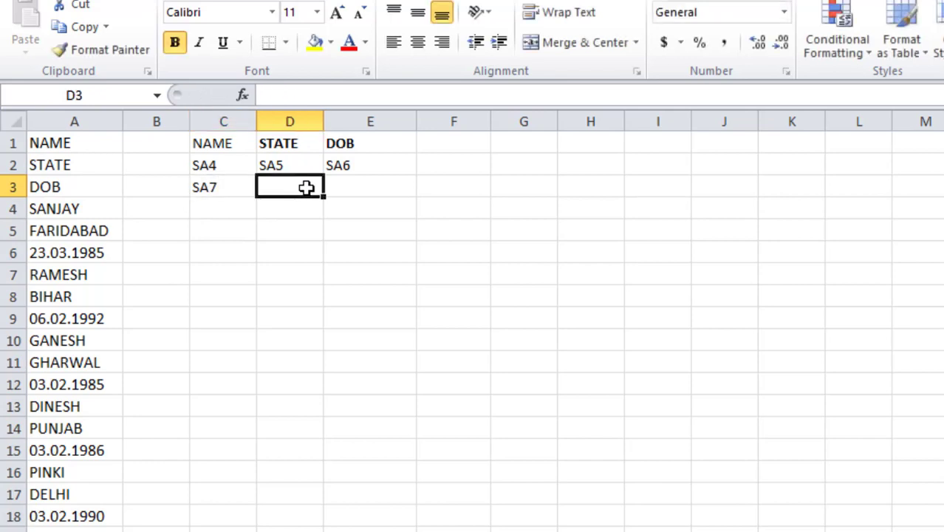
type("S")
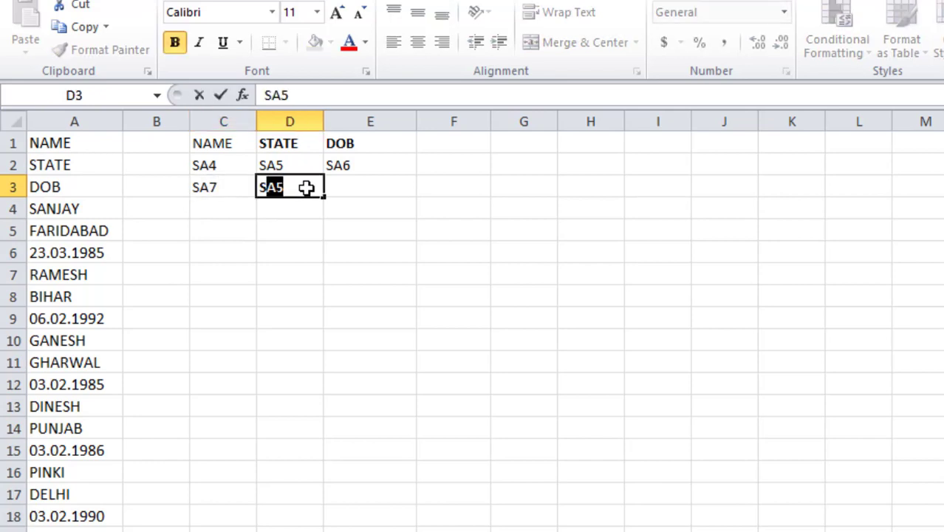
type("A8")
key("Tab")
type("SA9")
key("Return")
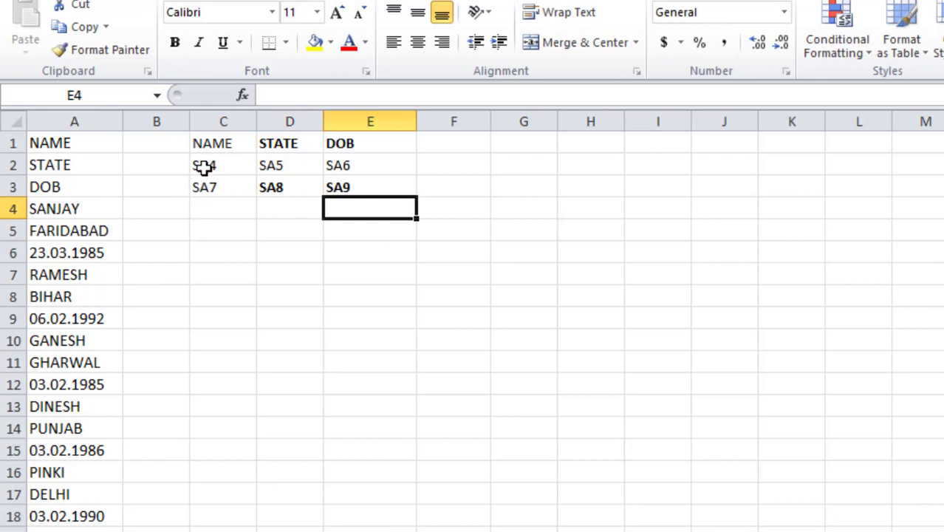
- Fill C2:E3 down to row 16 to extend the placeholders through SA48, then open Find
left_click_drag(203, 167, 348, 182)
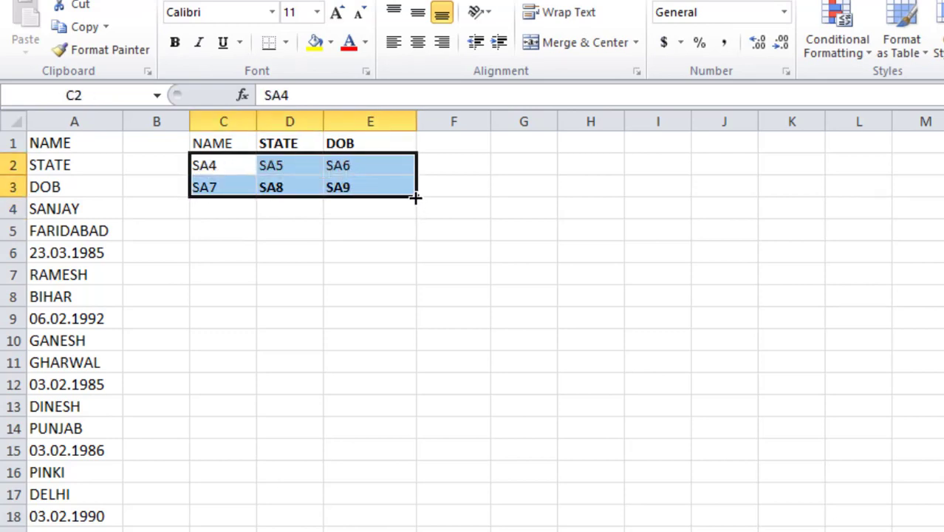
left_click_drag(415, 198, 389, 476)
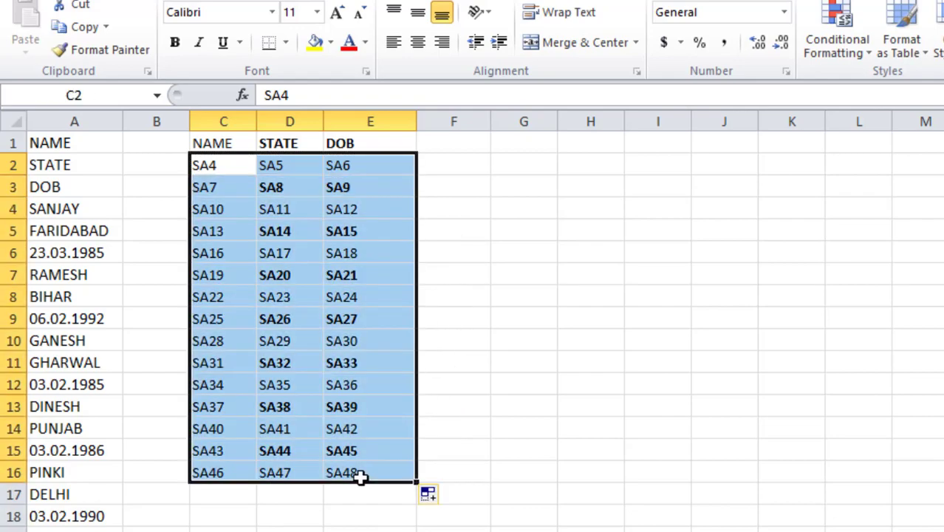
key("ctrl+f")
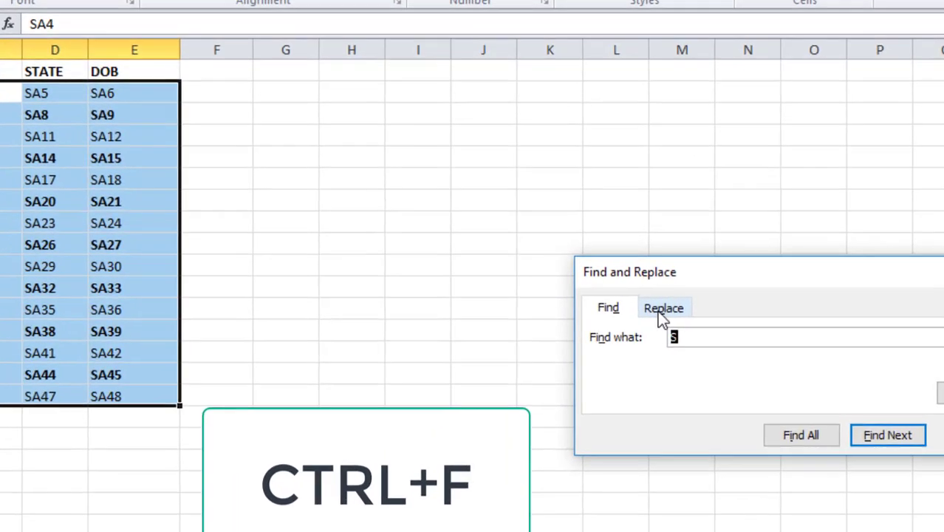
- Replace all 45 S characters with = so C2:E16 show each person's name, state and DOB
left_click(639, 311)
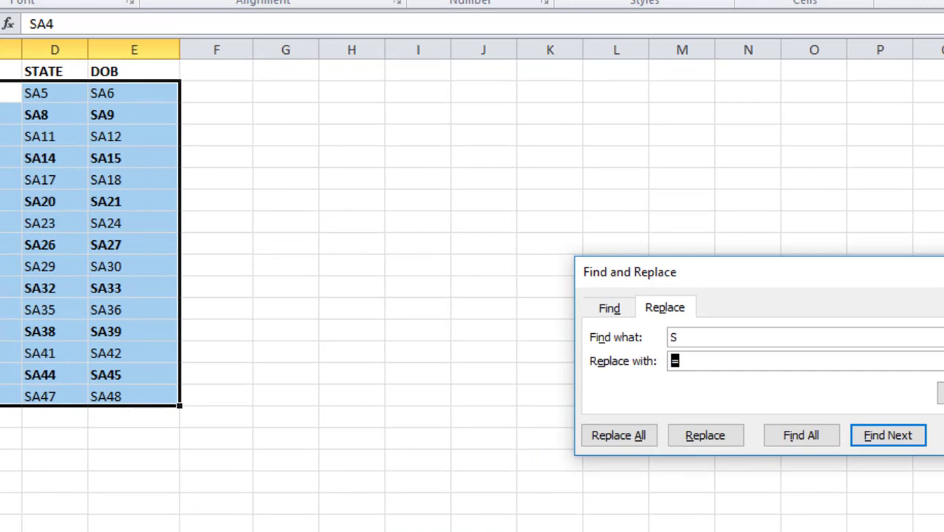
left_click(683, 337)
left_click(682, 360)
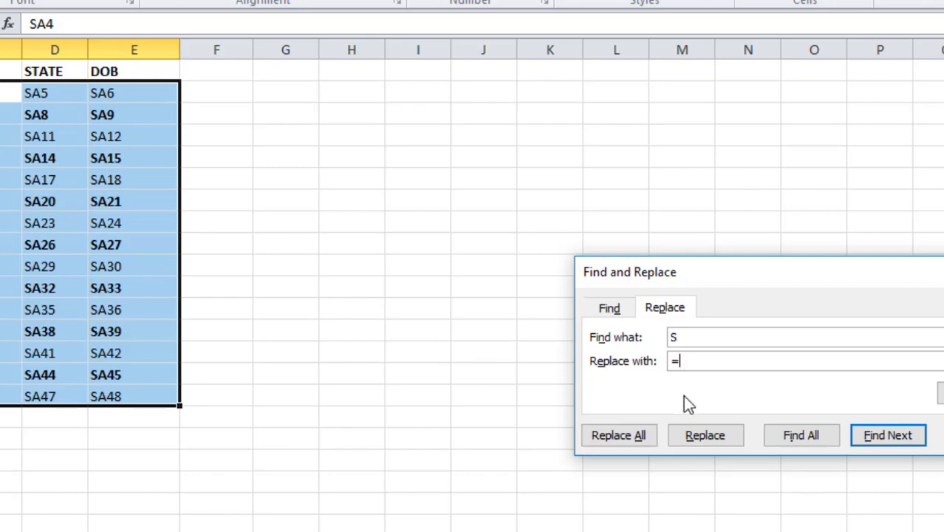
left_click(646, 437)
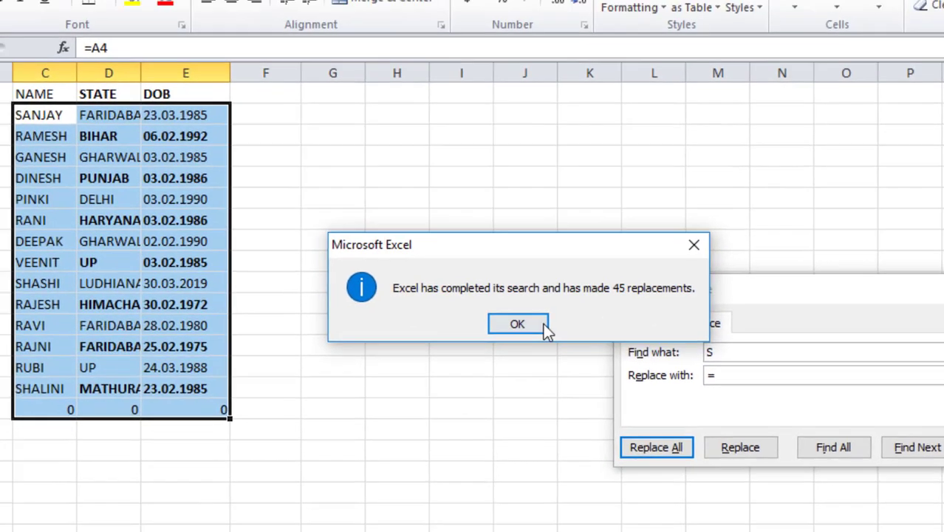
left_click(499, 309)
key("Escape")
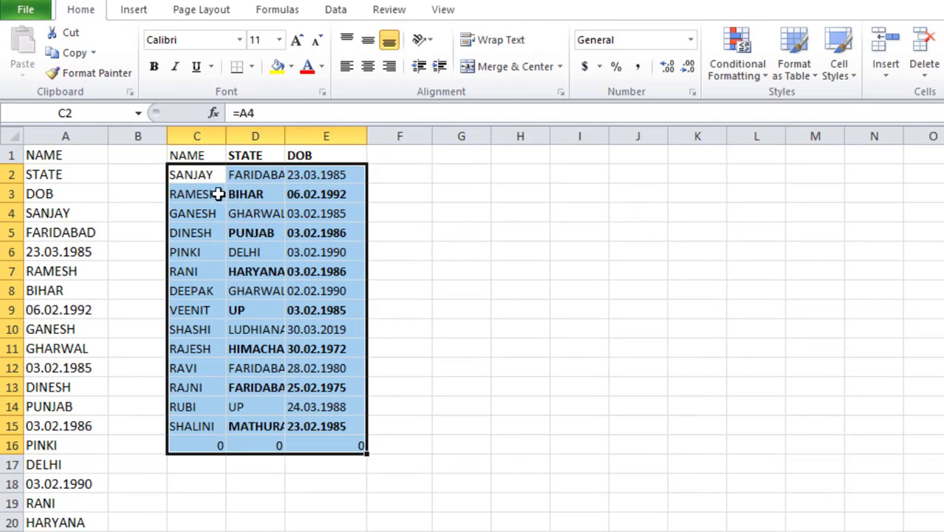
- AutoFit column D so state names like FARIDABAD and HIMACHAL show in full
double_click(286, 139)
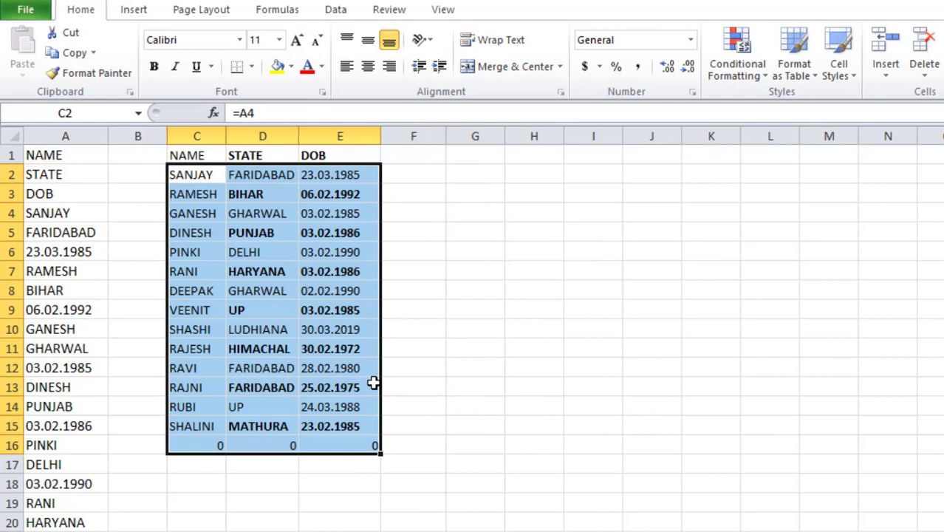